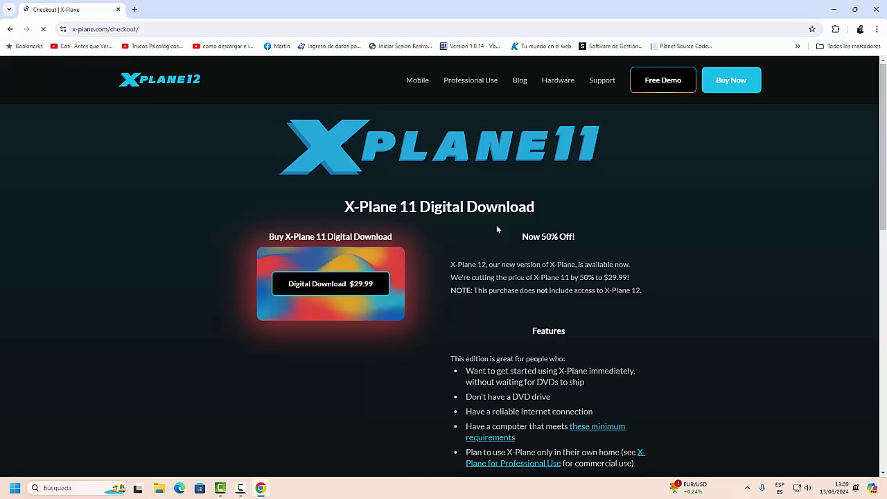
Fill in the card payment fields of the X-Plane 11 checkout with a saved payment card
scroll(518, 266, down, 2)
scroll(328, 303, down, 2)
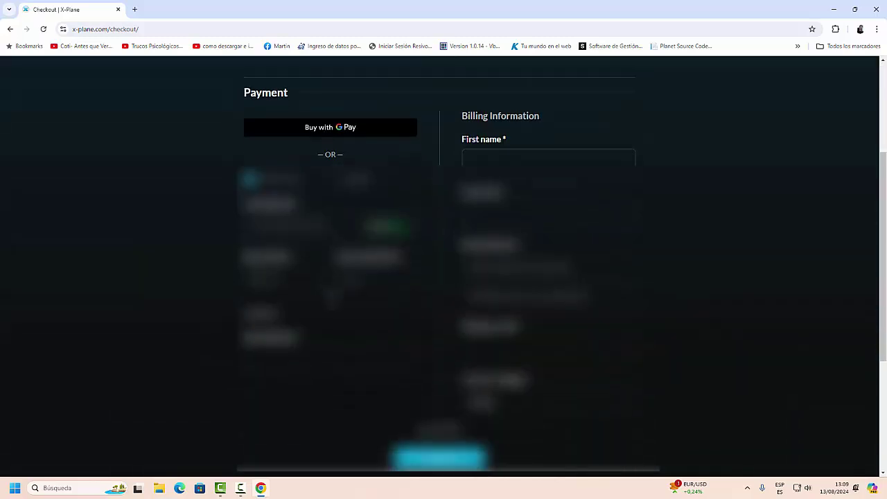
click(317, 217)
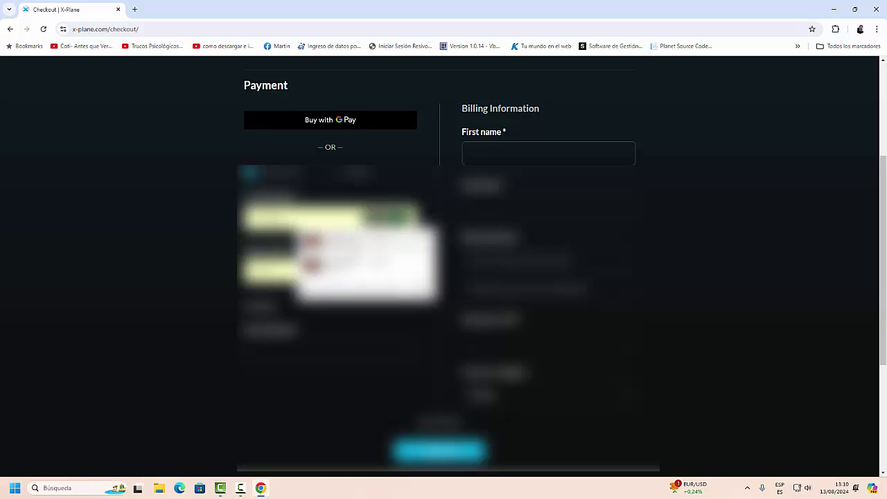
click(374, 266)
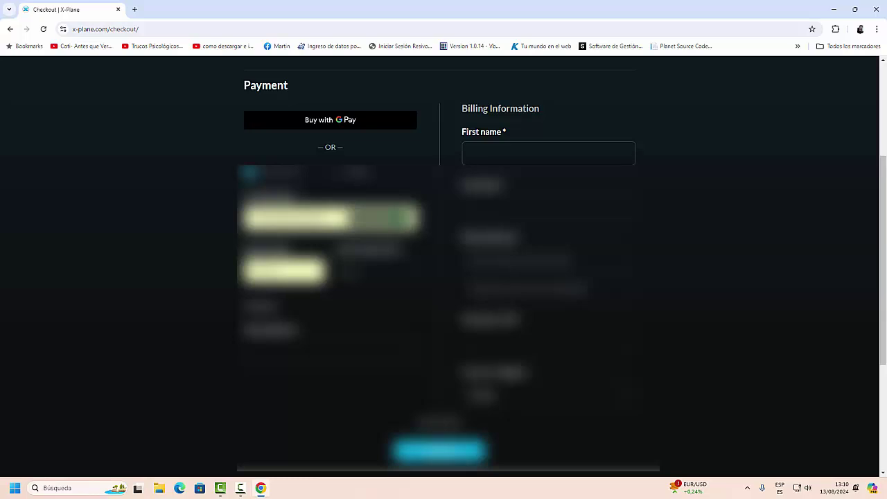
Fill in the remaining contact and billing information fields with the customer's saved details
click(327, 354)
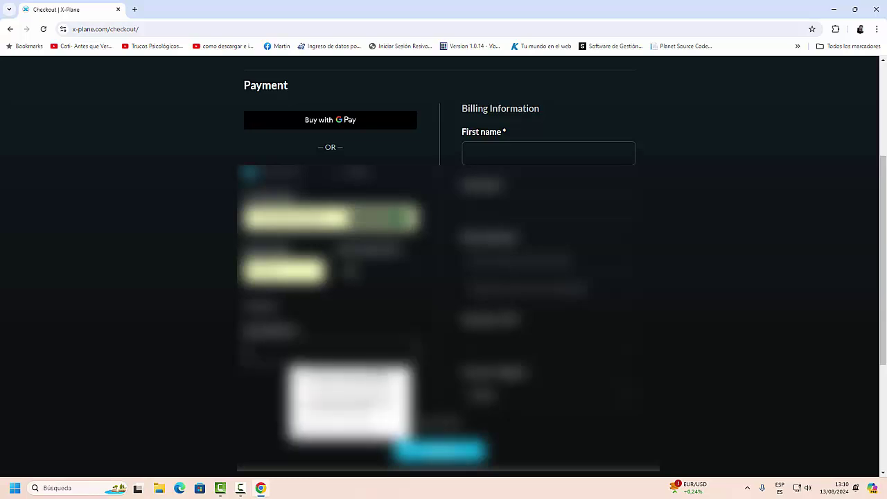
click(367, 393)
click(549, 342)
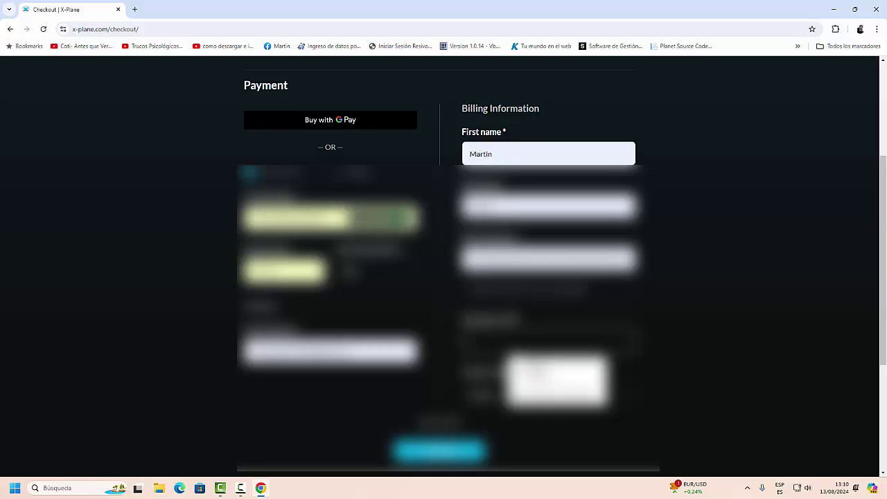
click(540, 373)
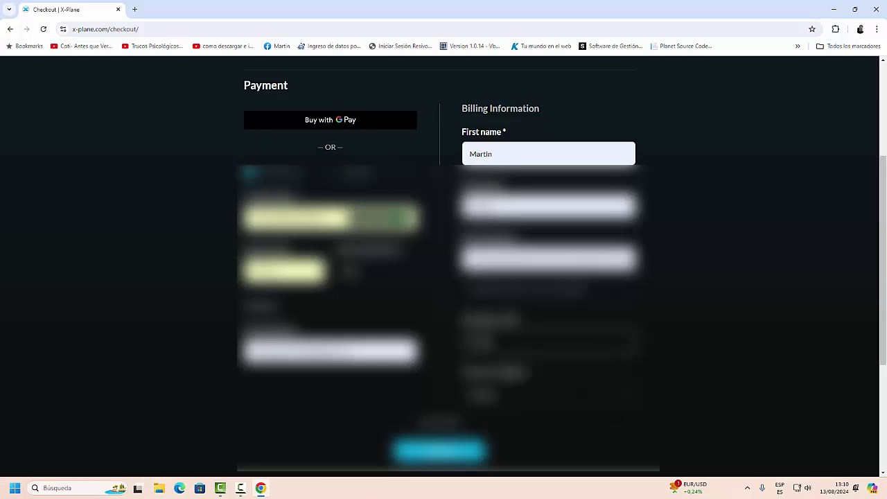
Submit the X-Plane 11 order and enable Chrome's manual verification for autofilled payments
click(445, 453)
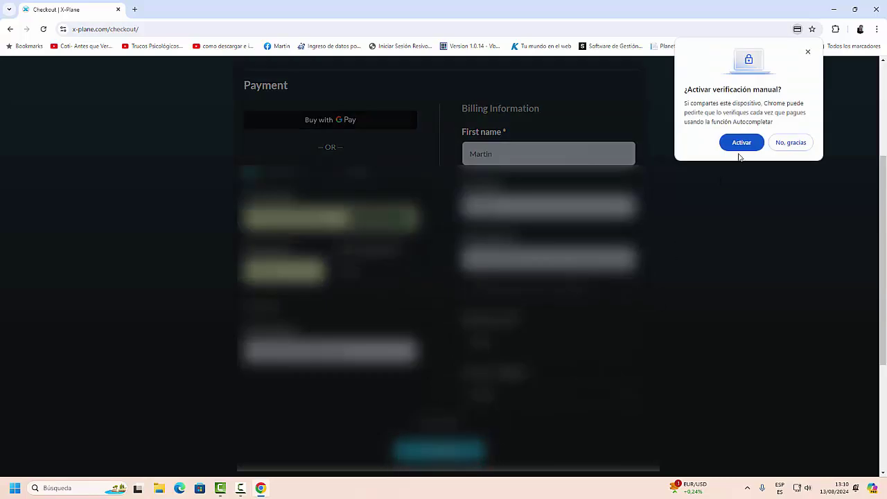
click(741, 144)
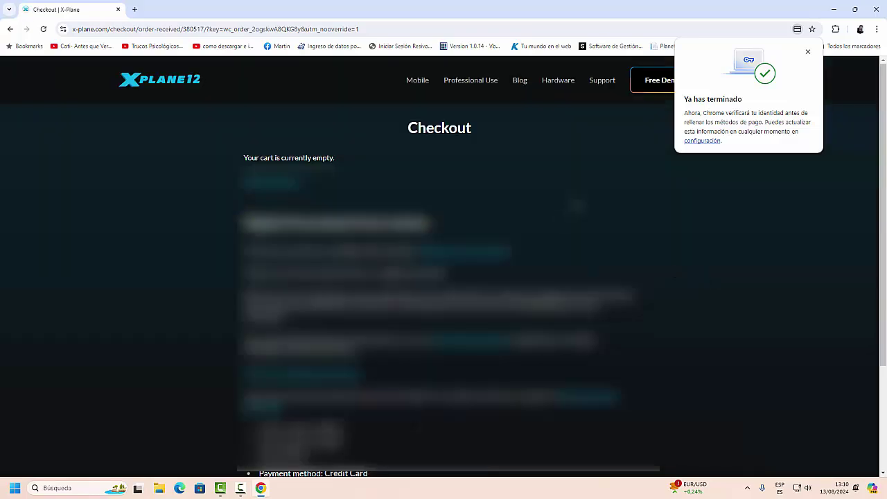
Go to Gmail from the order confirmation page and open the message "Your X-Plane order is now complete"
scroll(625, 234, down, 2)
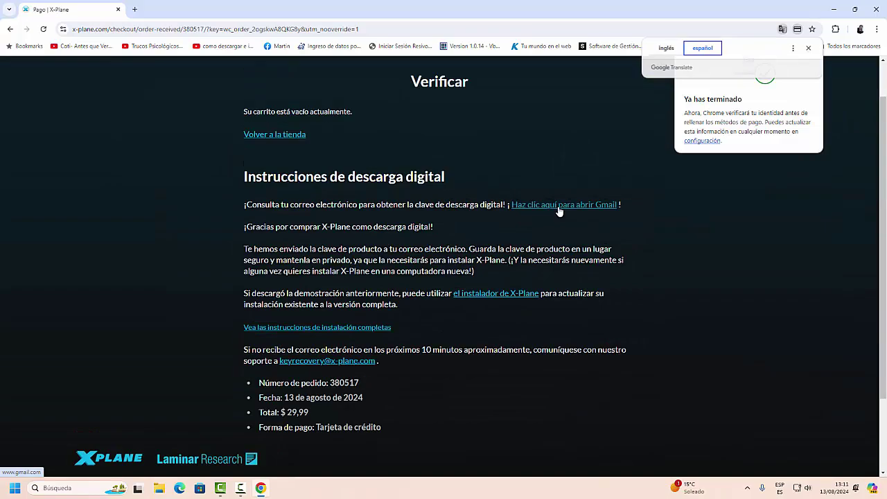
click(559, 205)
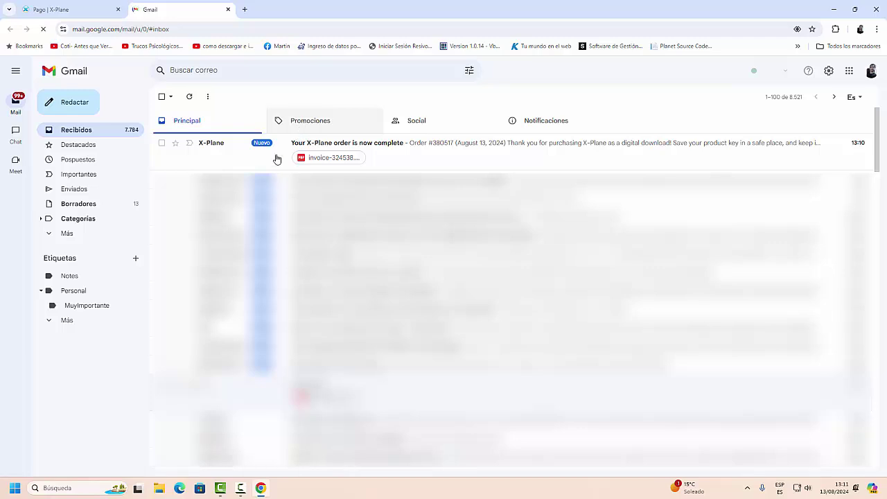
click(108, 133)
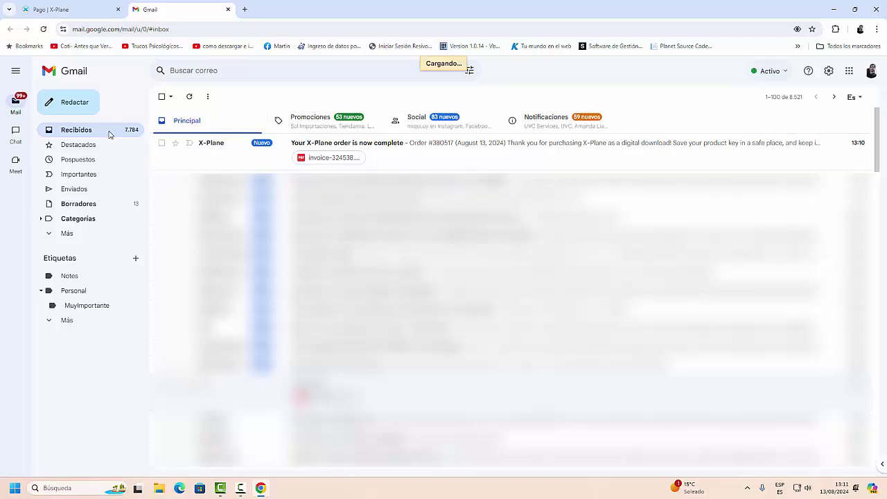
click(324, 150)
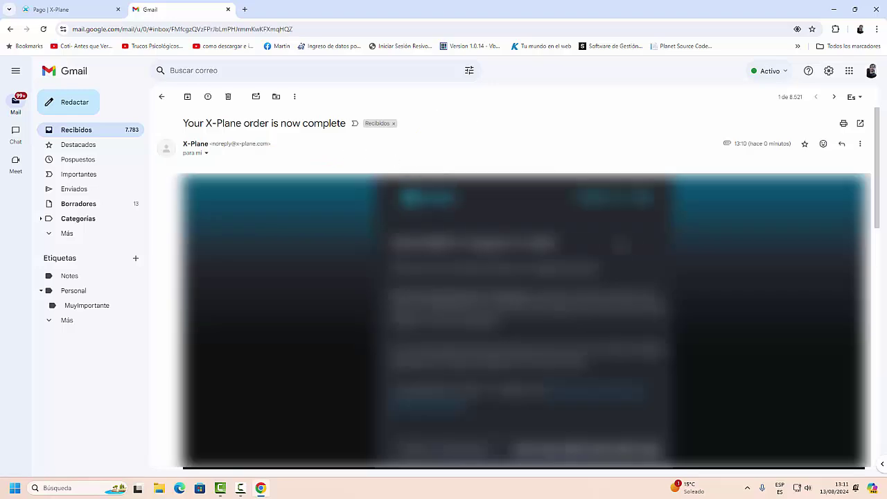
Follow the installer link in the order e-mail and download the Windows installer for X-Plane 11
scroll(629, 250, down, 1)
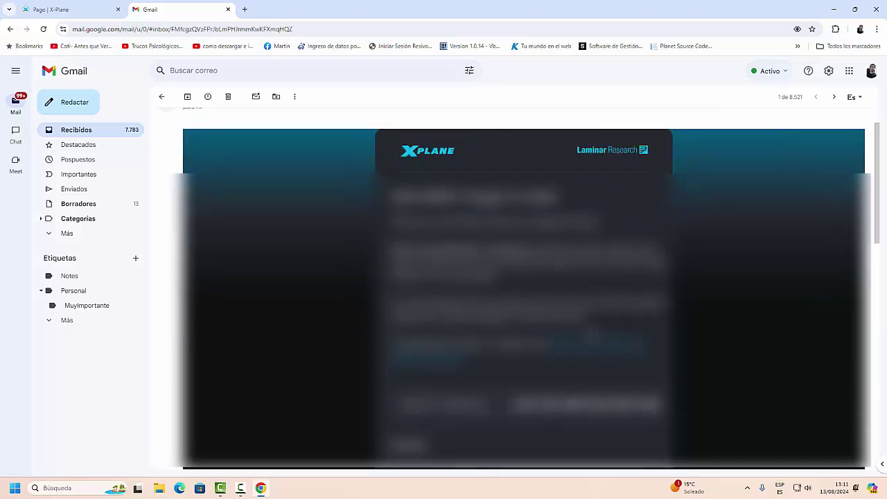
click(595, 345)
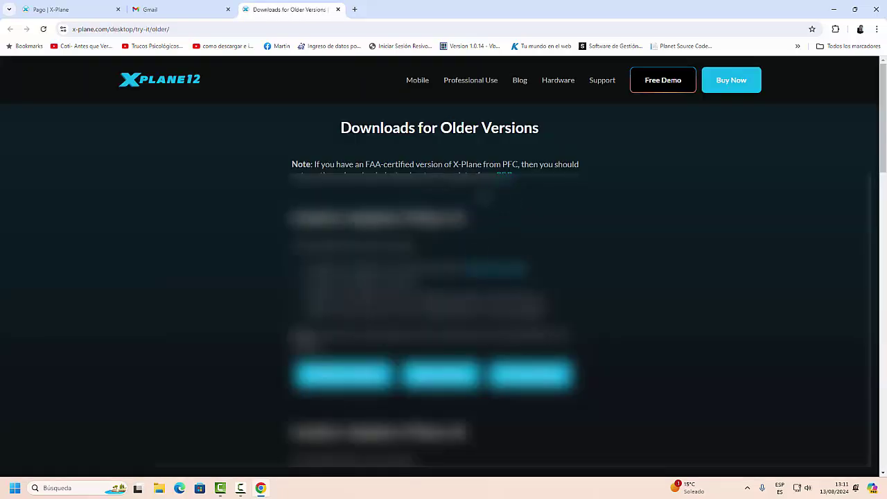
click(356, 376)
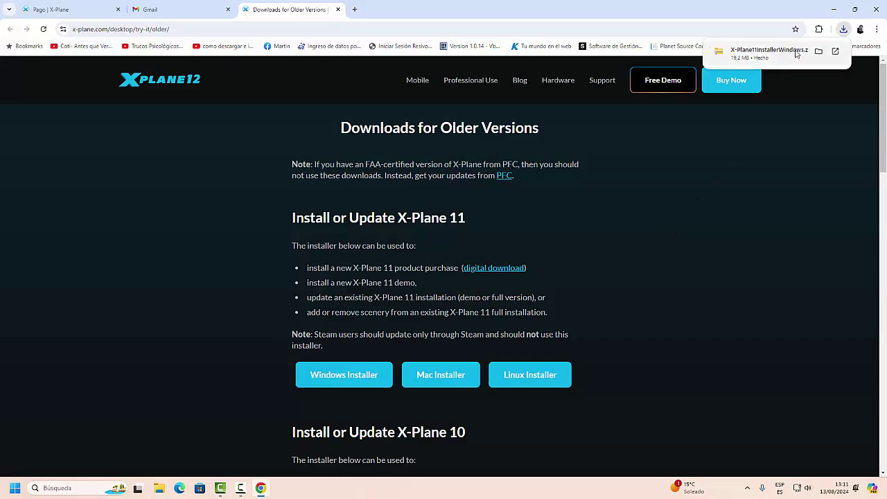
Open the downloaded X-Plane11InstallerWindows archive, launch X-Plane 11 Installer from it, and close the folder window
click(819, 53)
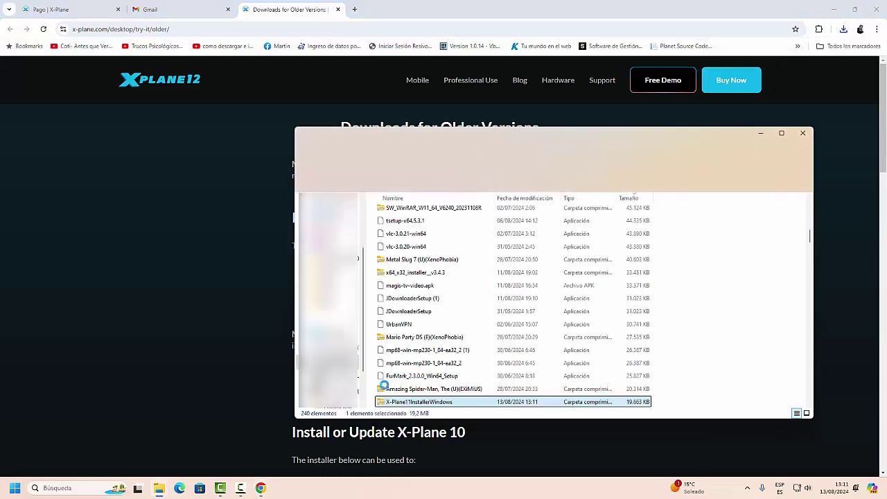
double_click(397, 403)
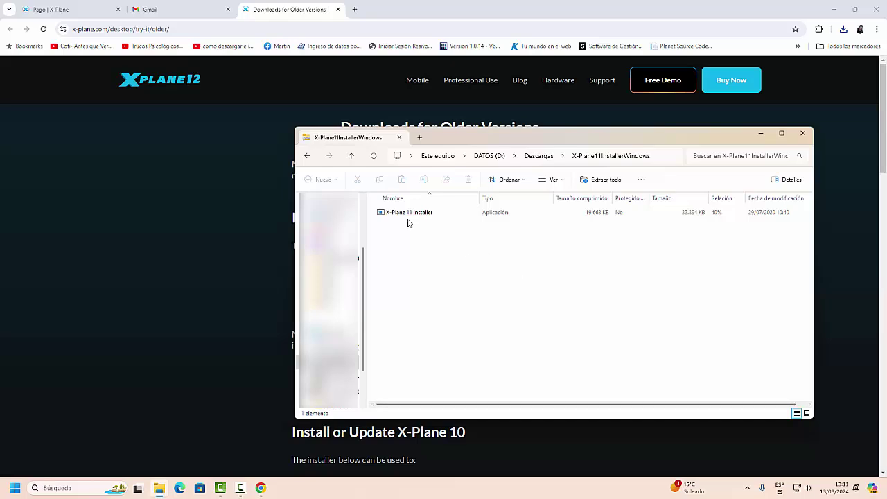
click(409, 214)
double_click(409, 216)
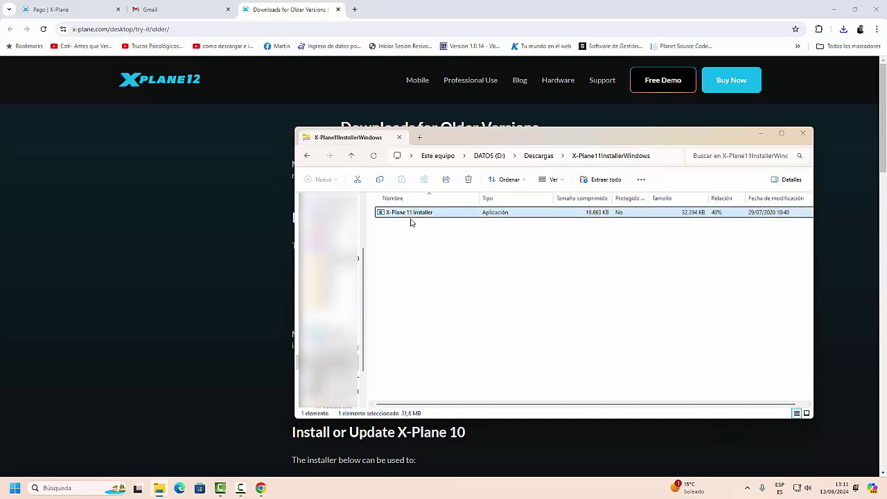
click(803, 133)
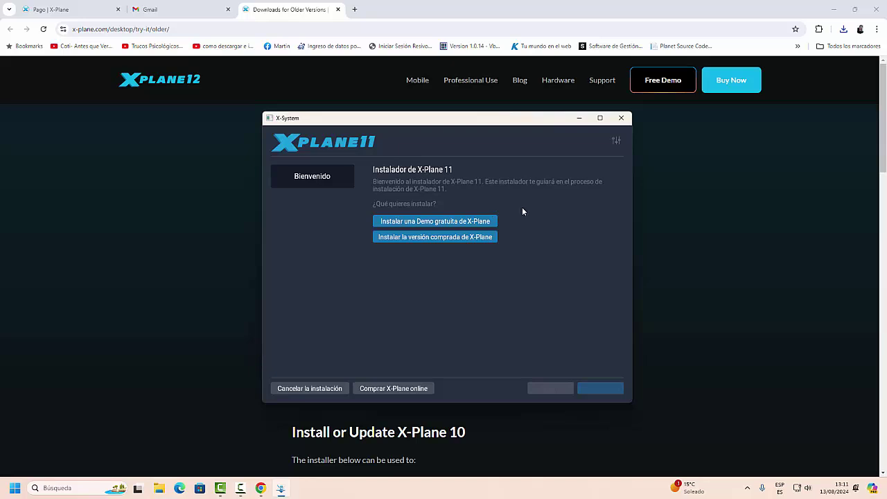
Choose to install the purchased version of X-Plane, authorise Laminar Research to store the IP address, and proceed with product verification
click(467, 237)
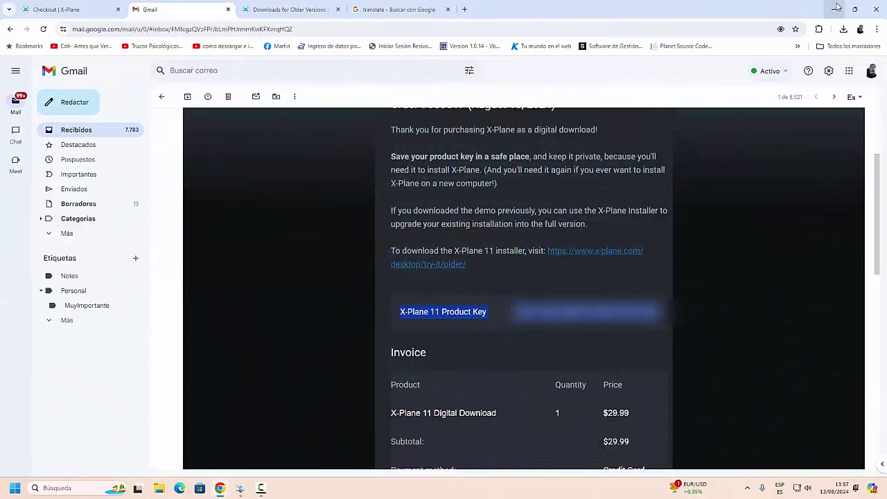
click(837, 7)
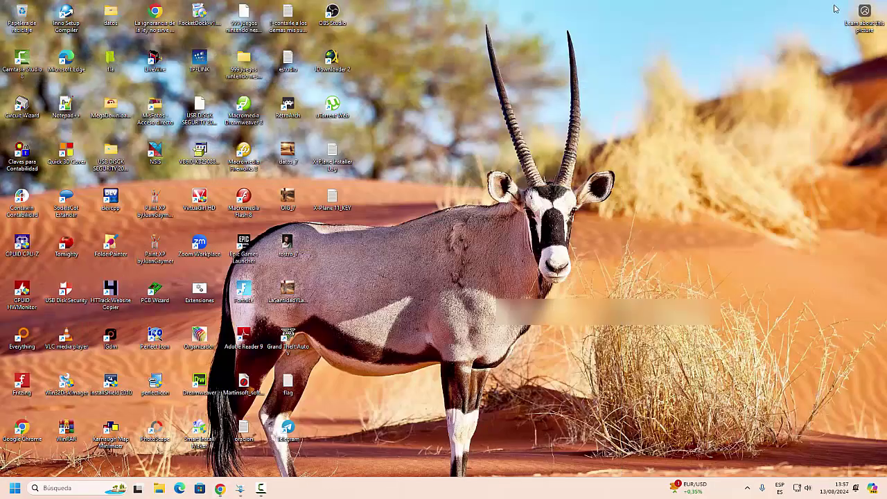
click(239, 489)
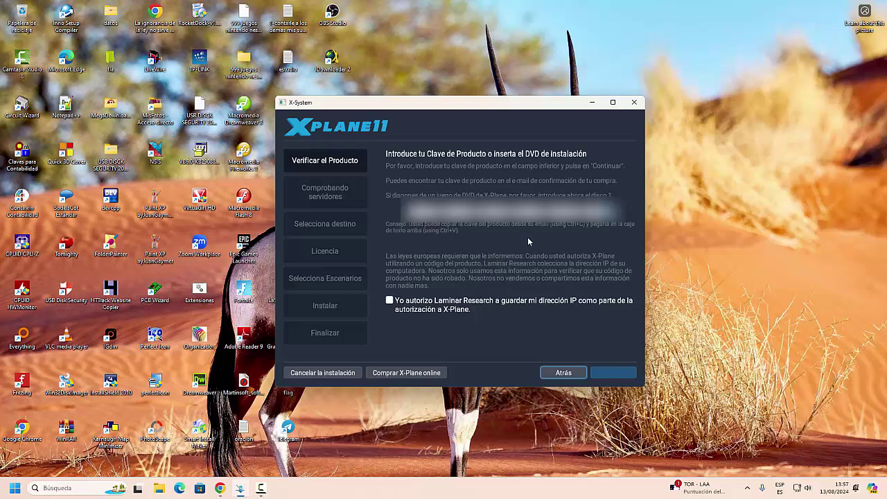
click(390, 300)
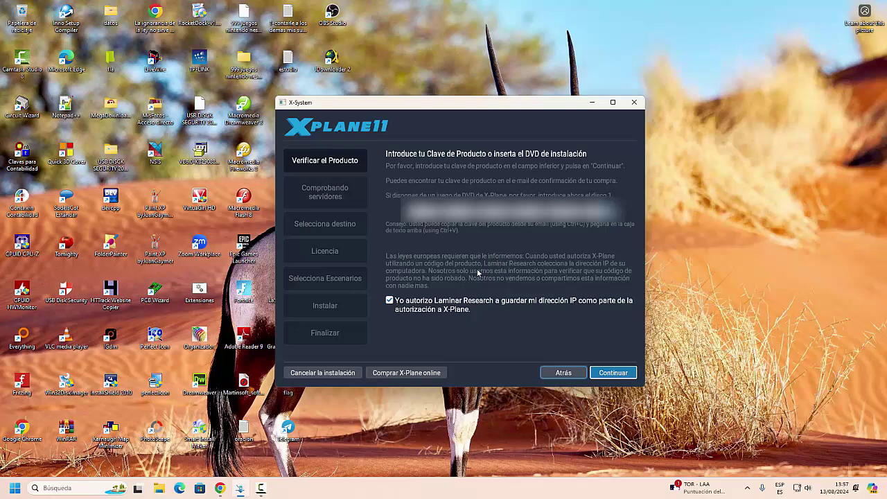
click(616, 374)
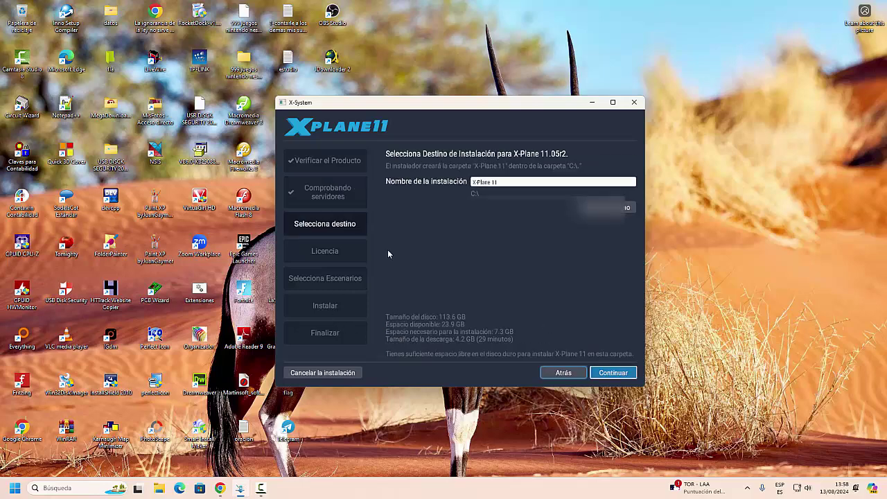
Set the X-Plane 11 installation destination to the DATOS (D:) drive
click(604, 207)
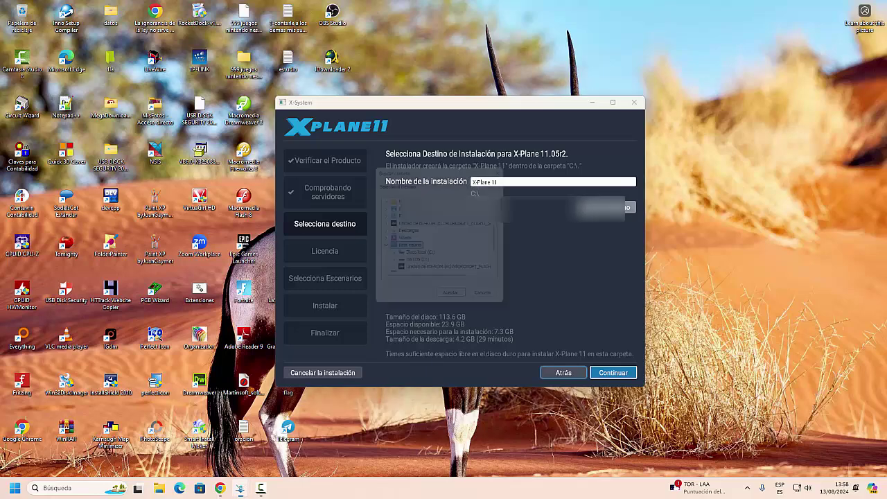
click(420, 265)
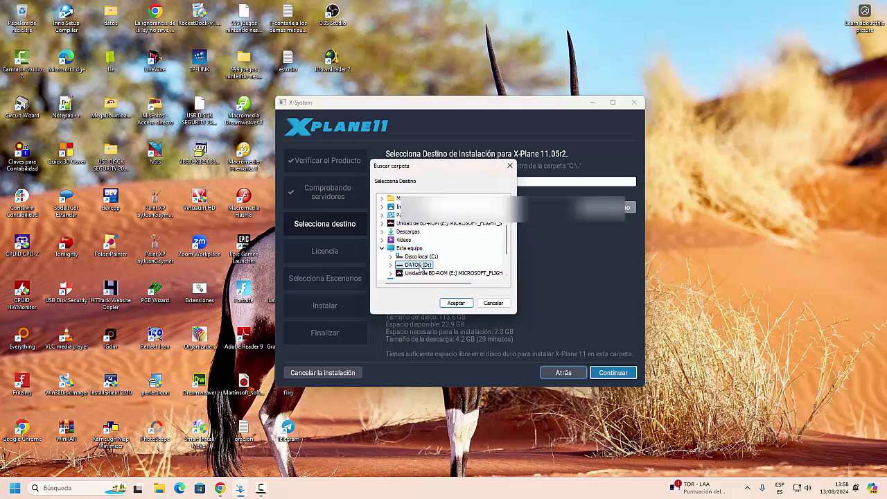
click(463, 303)
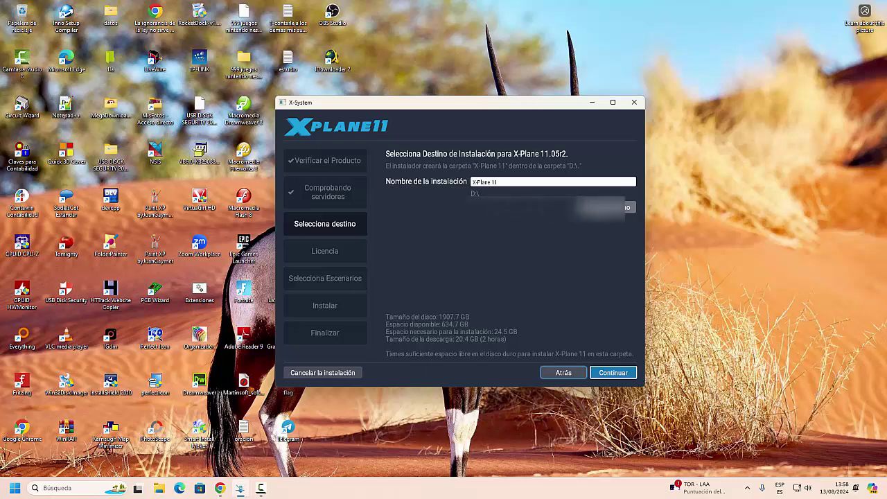
click(561, 372)
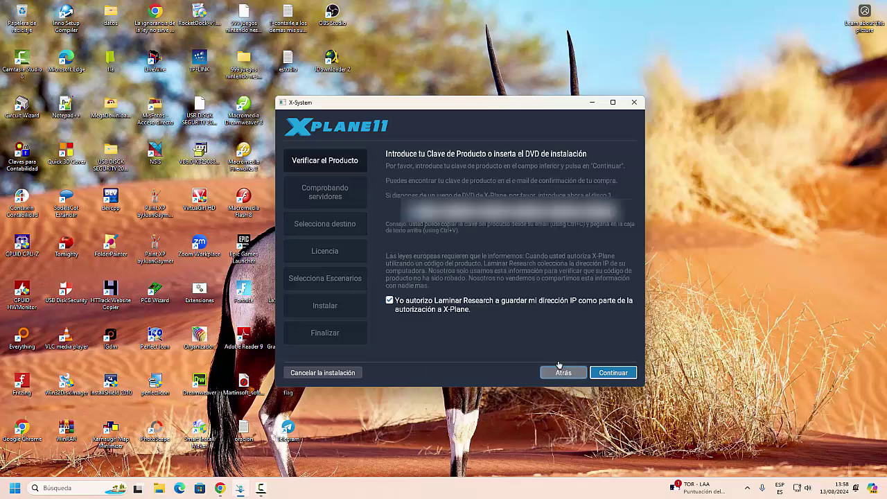
click(613, 373)
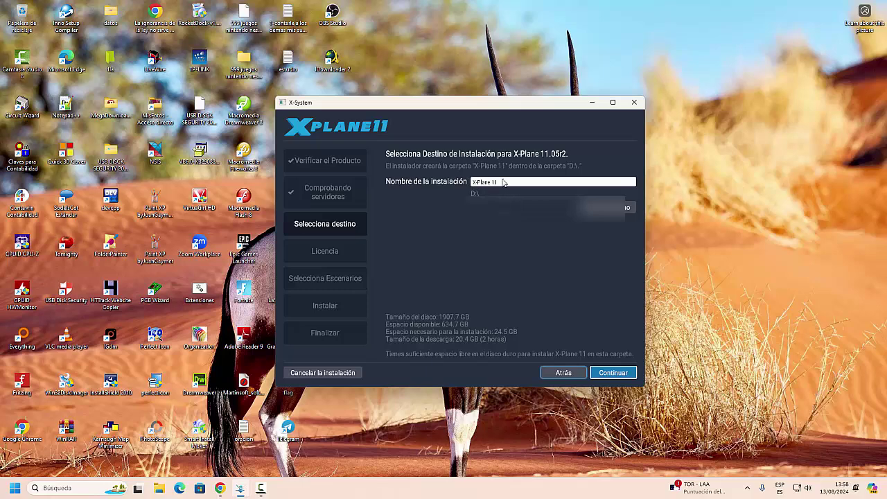
Change the X-Plane 11 installation destination to the Program Files folder on the DATOS (D:) drive
click(603, 207)
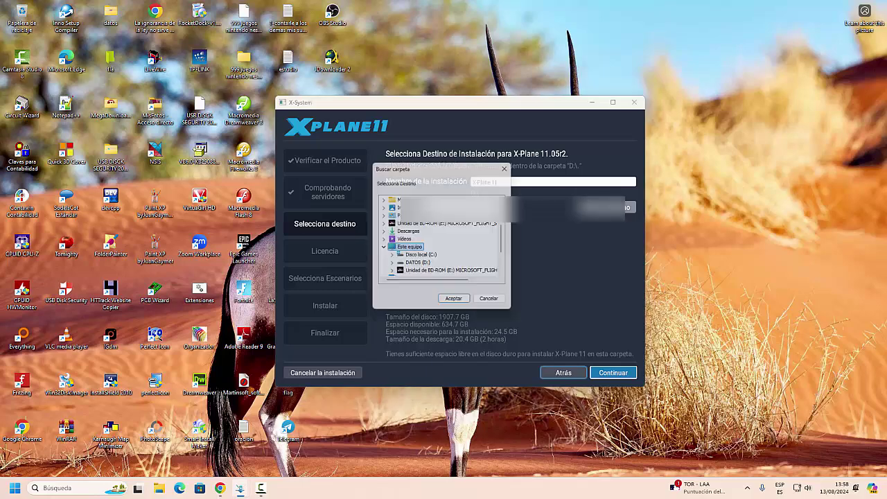
click(392, 266)
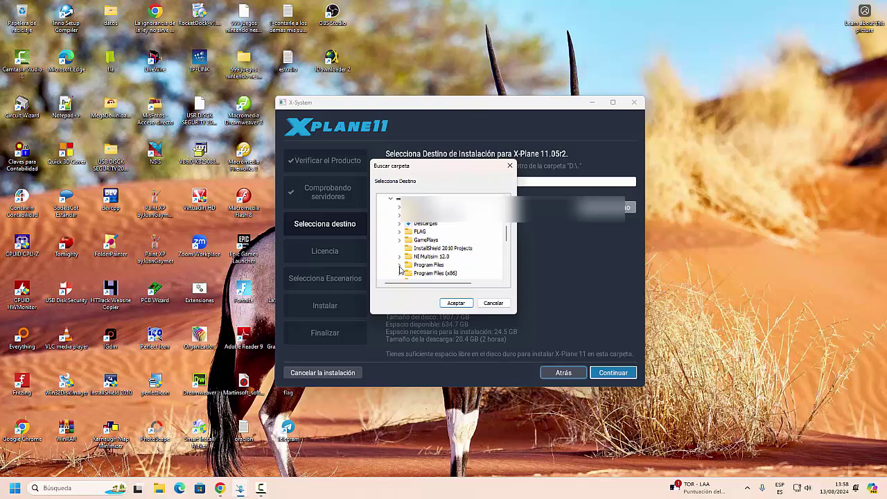
drag(508, 235, 509, 238)
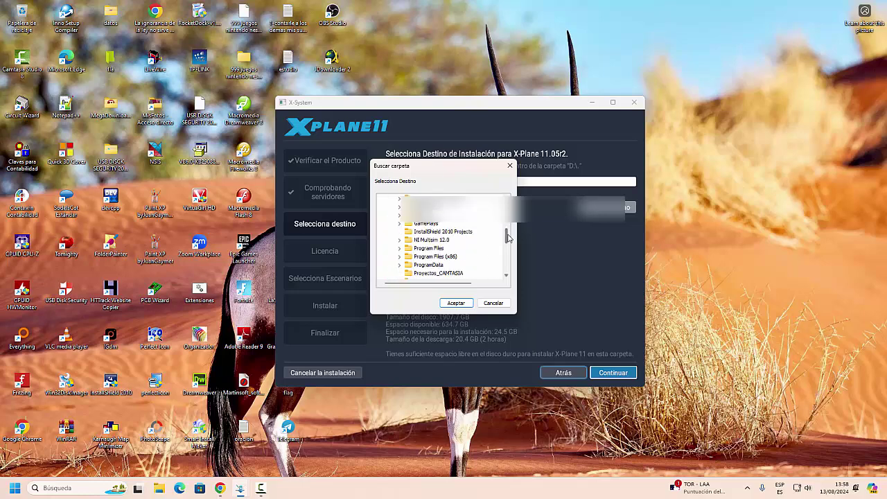
click(429, 248)
click(455, 303)
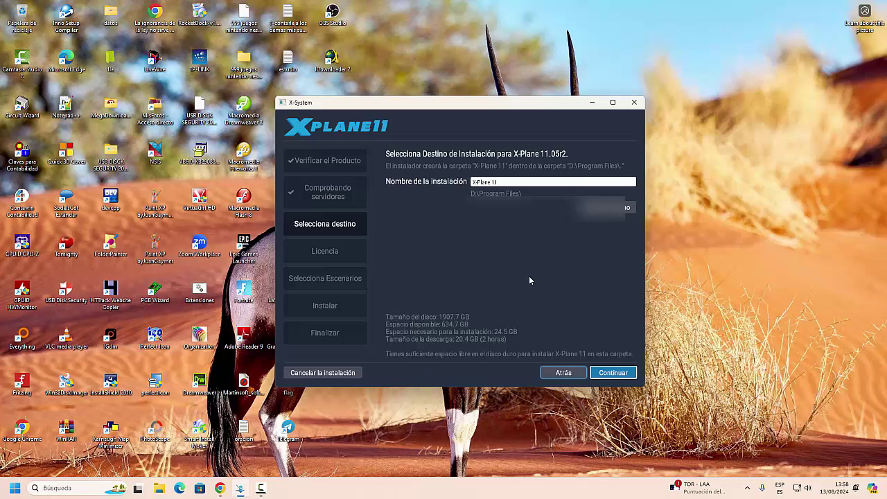
Confirm the installation destination and accept the End User Licence Agreement
click(615, 375)
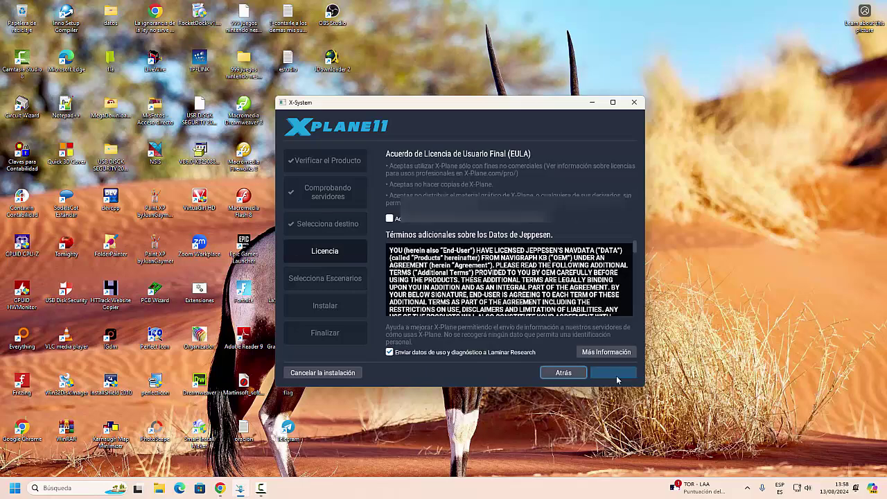
click(393, 219)
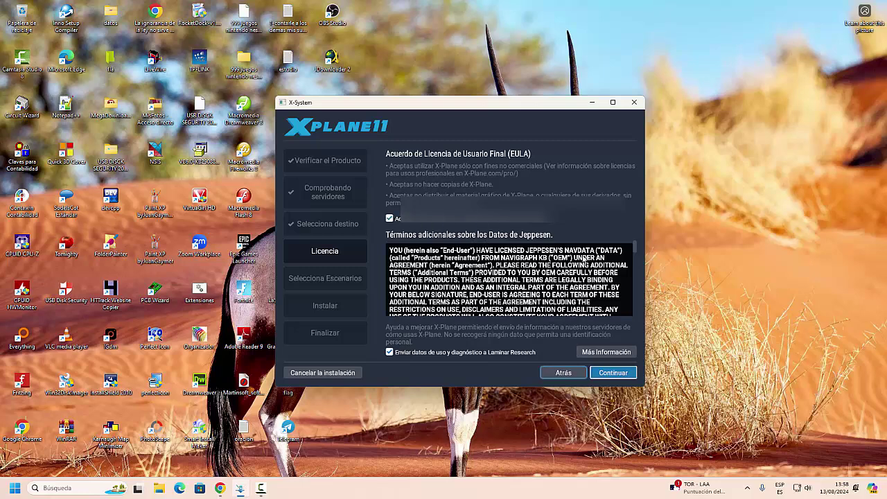
Go through the additional Jeppesen data terms to the end and proceed past the licence stage
drag(635, 247, 644, 329)
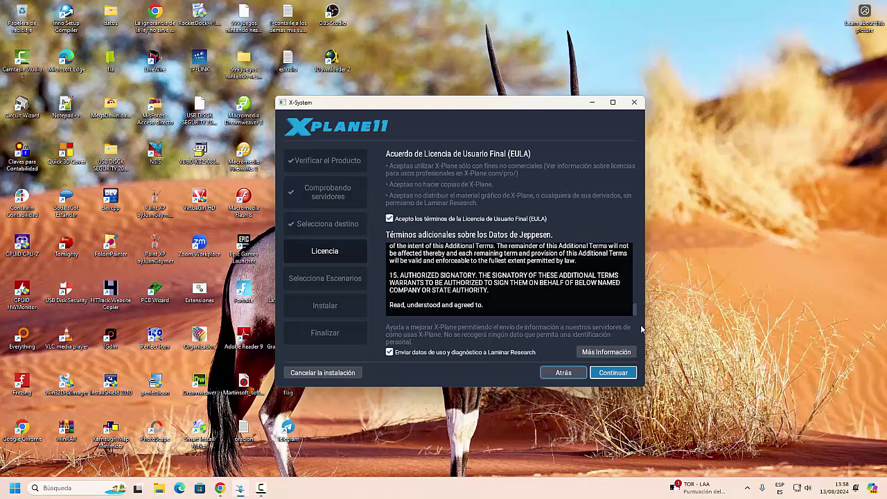
click(623, 374)
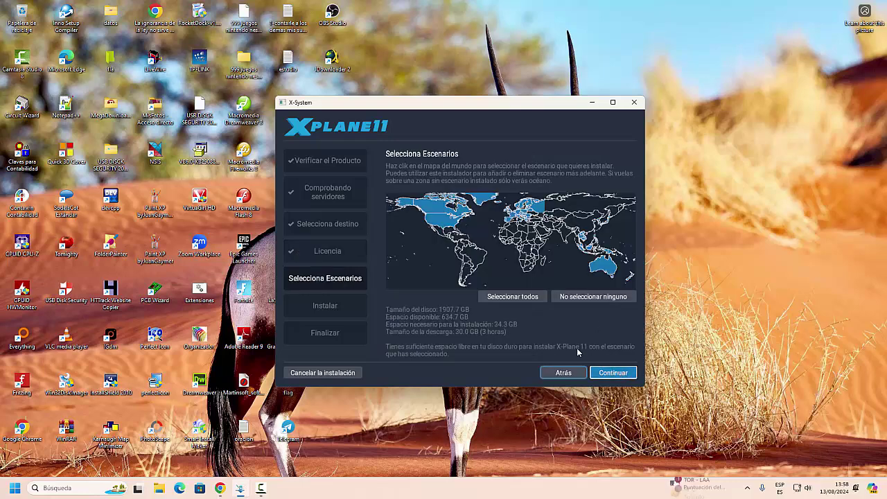
Select all world scenery for installation and continue the installation despite its long duration
click(528, 299)
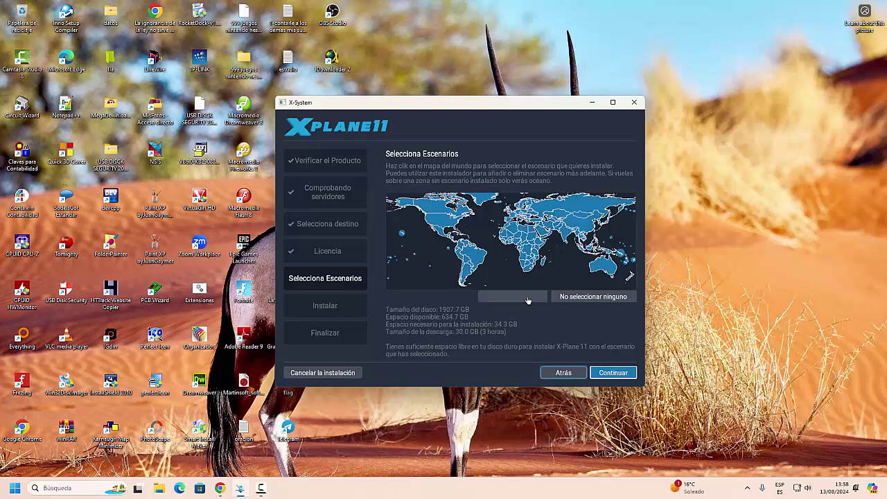
click(614, 373)
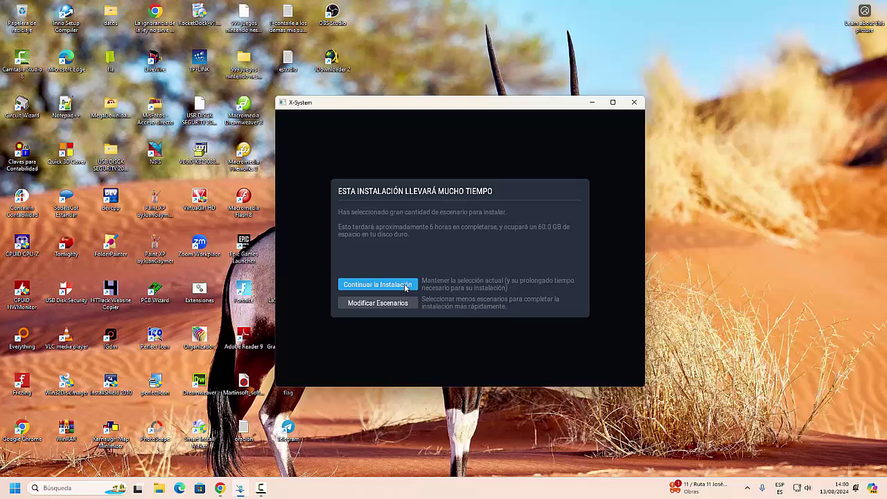
click(406, 286)
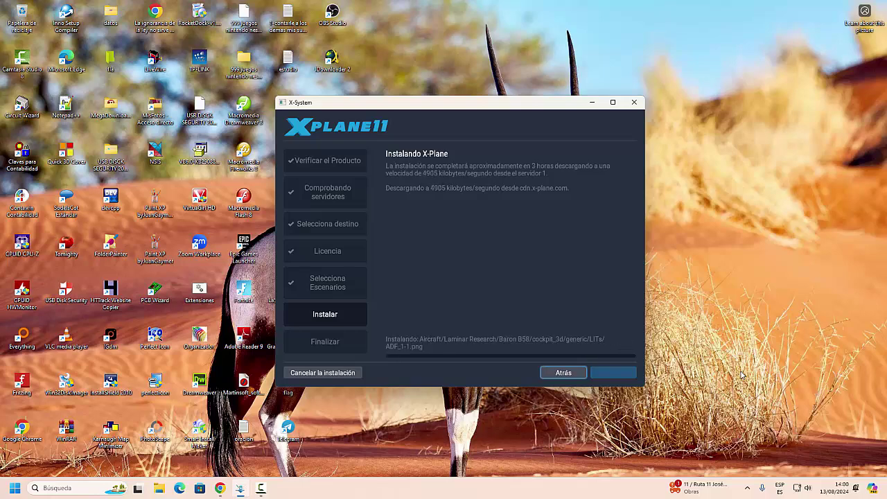
Exit the X-Plane 11 installer from its final page
click(261, 490)
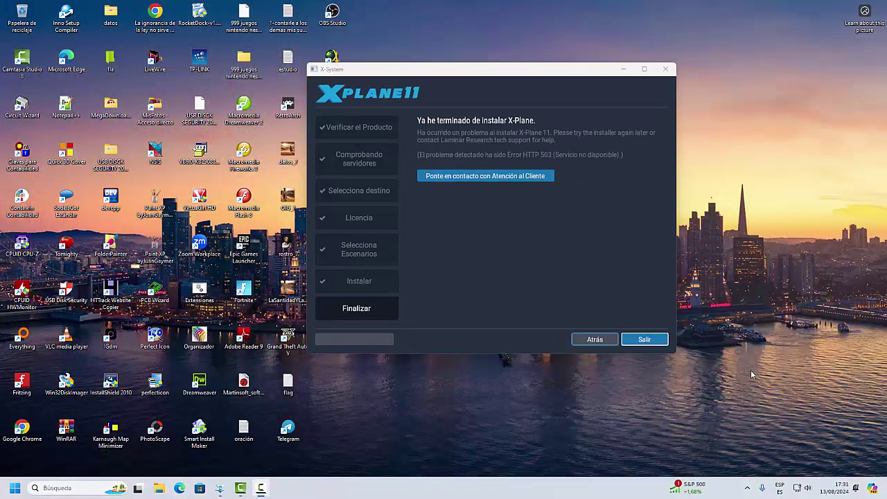
click(644, 340)
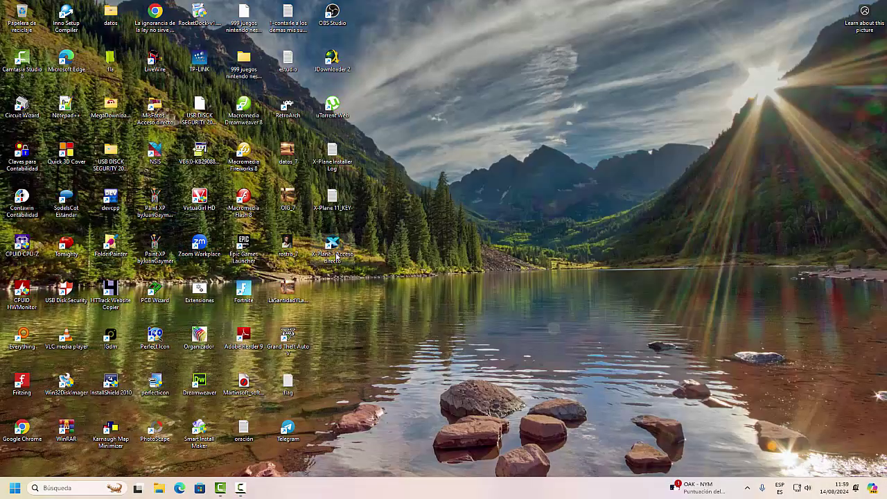
Rename the X-Plane desktop shortcut as X-Plane11
click(335, 261)
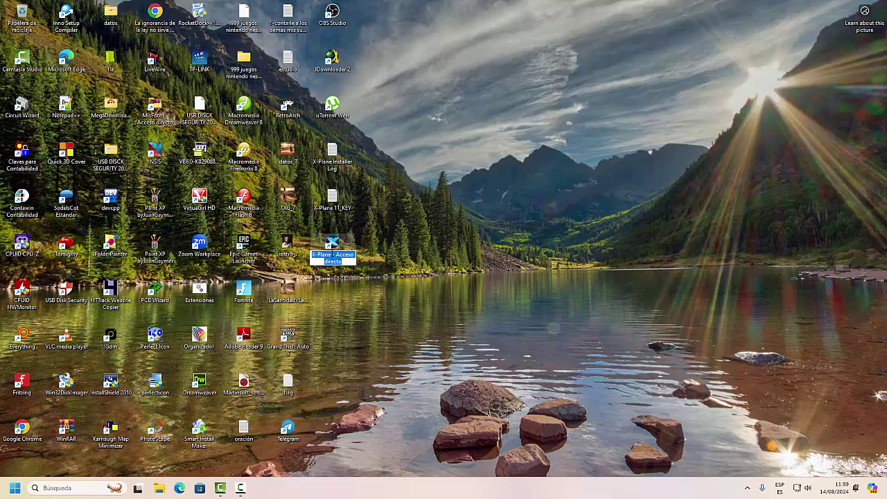
drag(331, 254, 345, 262)
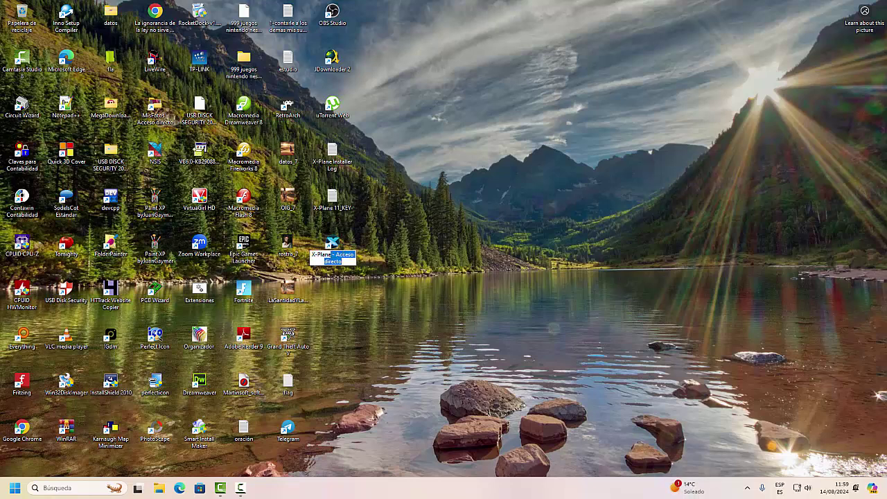
text(11)
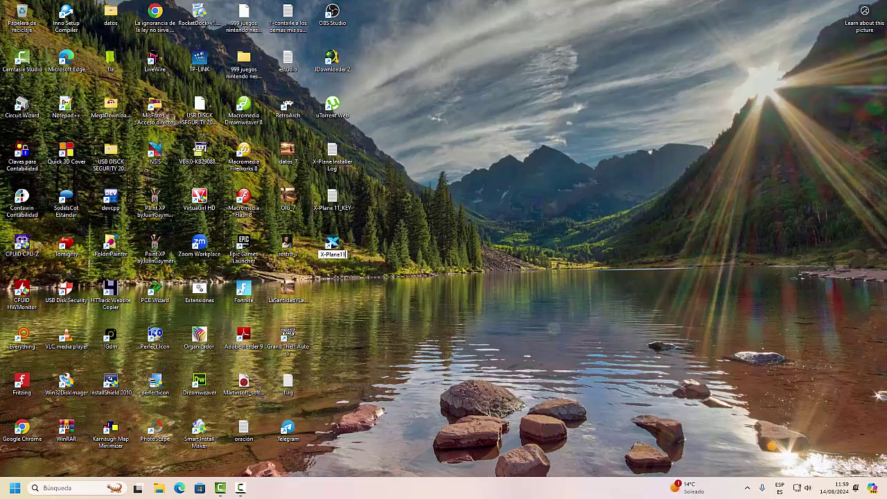
click(366, 278)
click(418, 269)
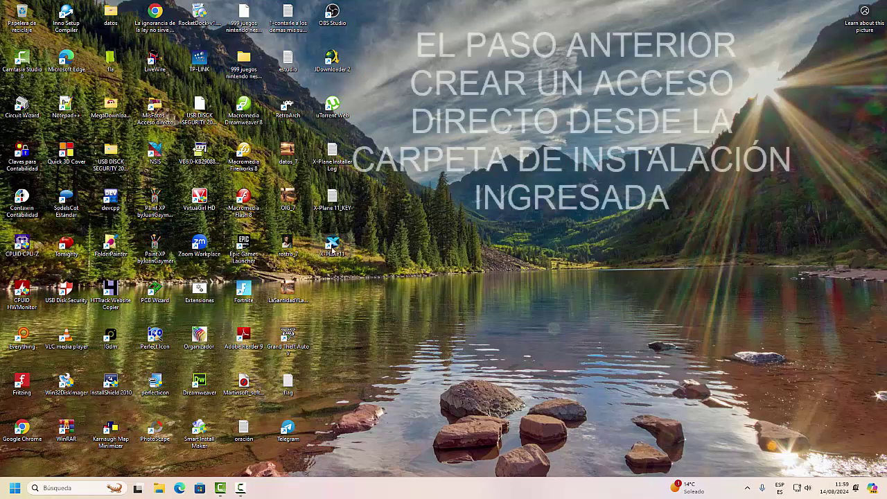
Set the X-Plane11 desktop shortcut's compatibility properties to run the program as administrator, and apply the change
right_click(332, 248)
click(388, 237)
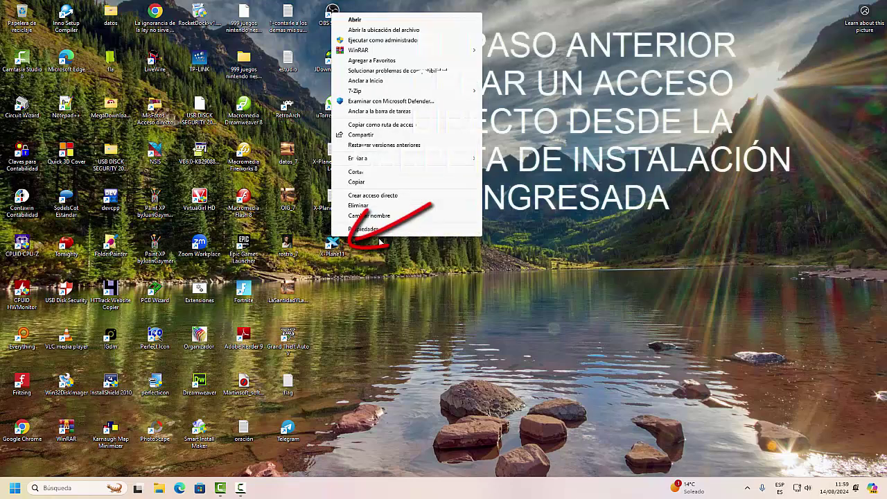
click(385, 229)
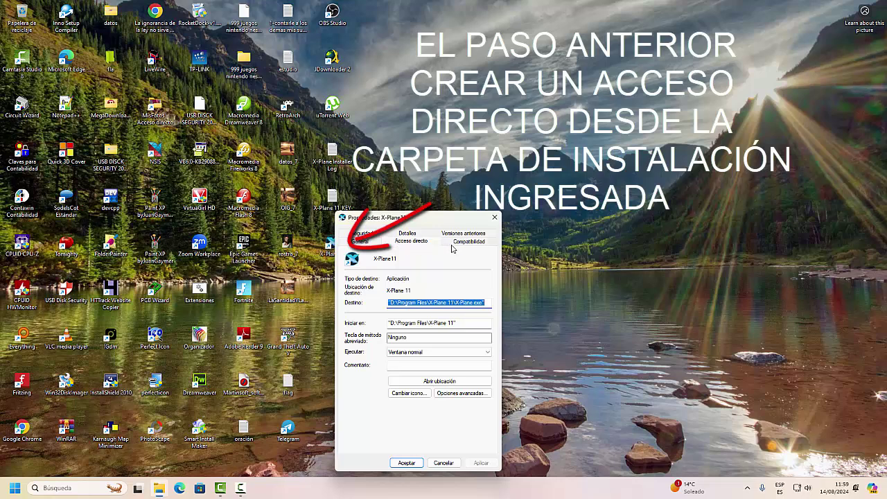
click(462, 242)
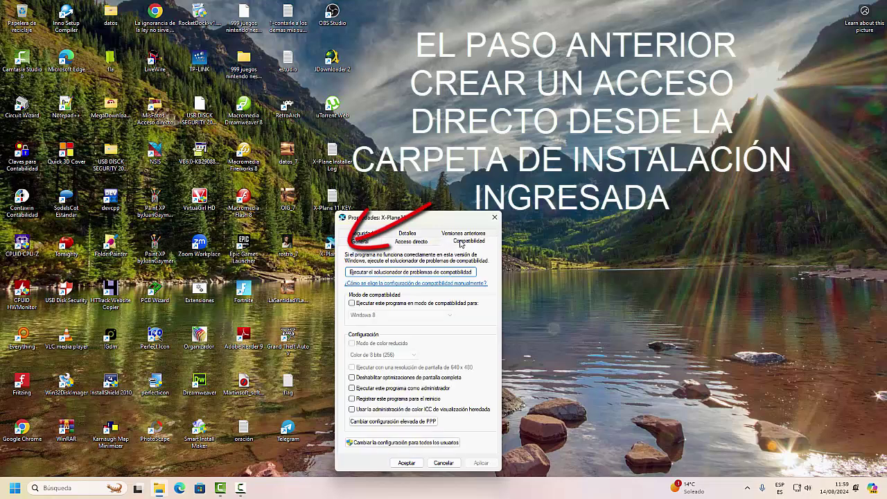
click(352, 388)
click(481, 463)
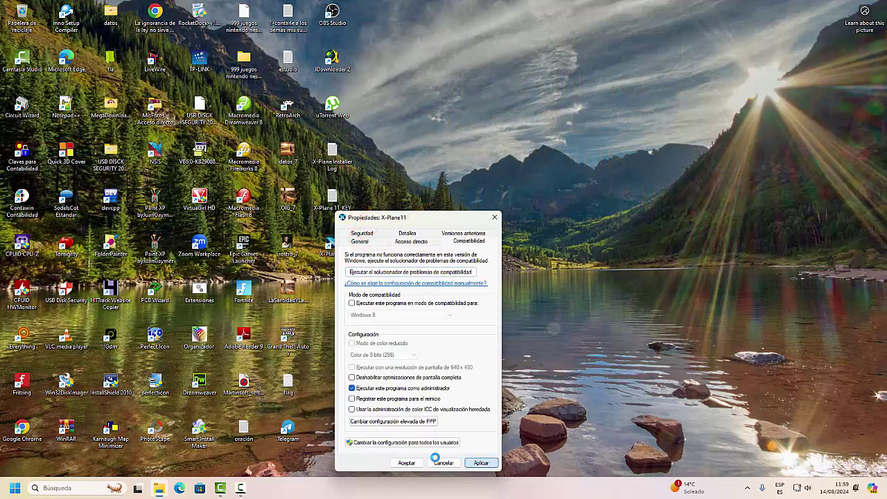
click(406, 463)
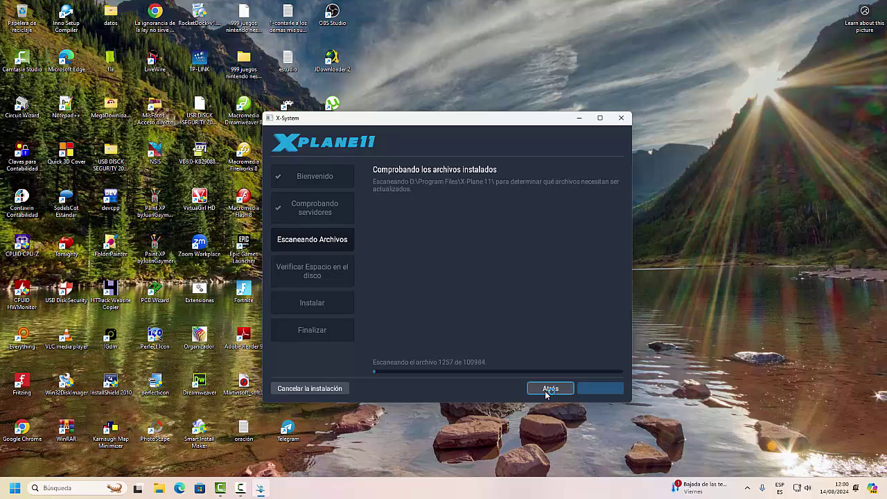
click(221, 489)
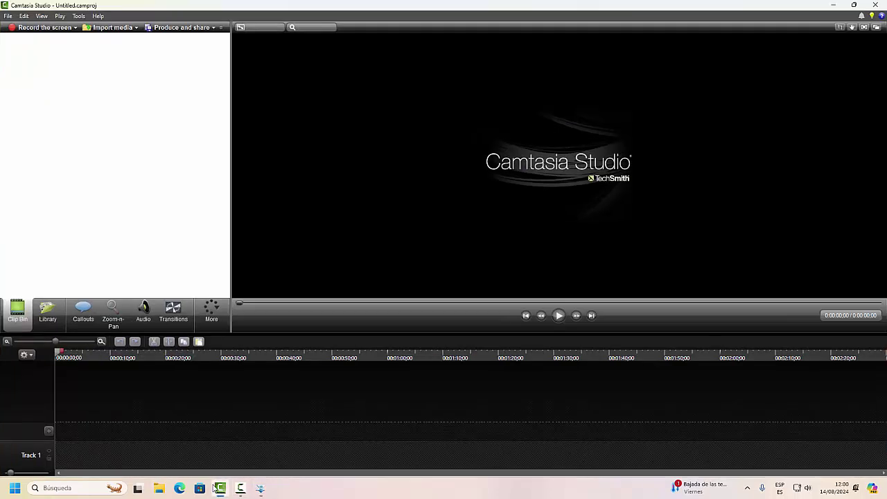
click(240, 489)
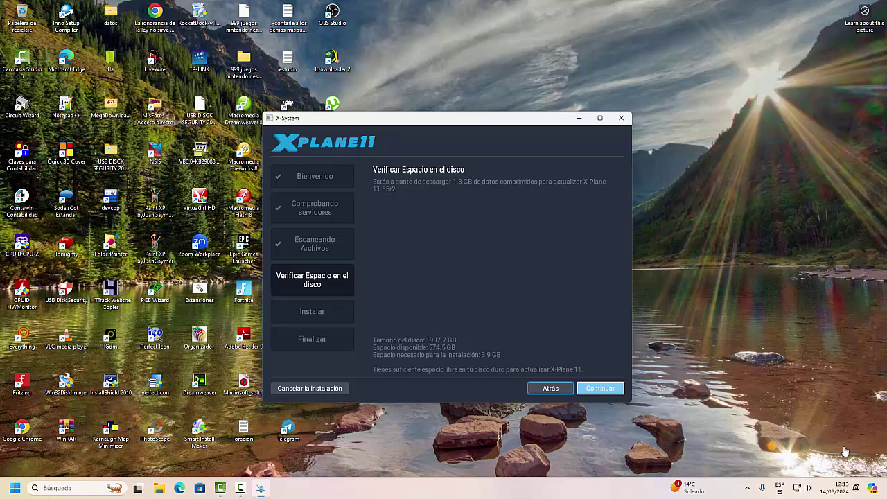
Continue past the disk space check to install the X-Plane 11 update, and exit the updater once it completes
key(Return)
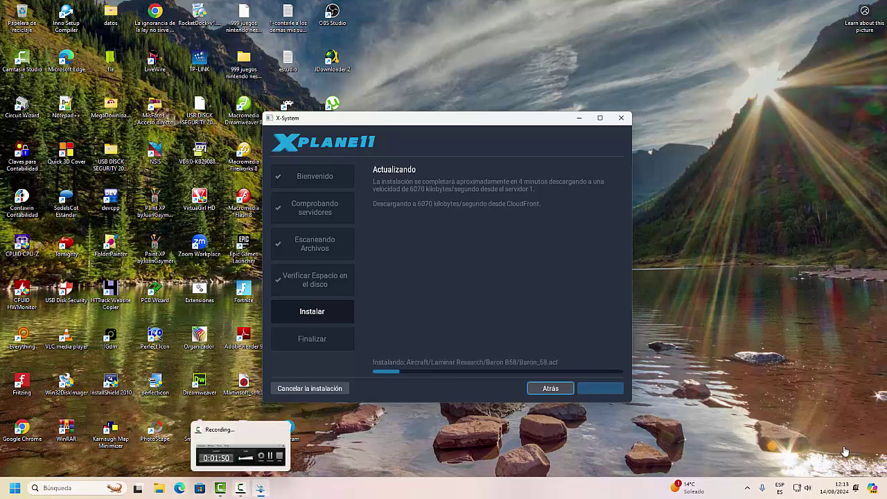
click(240, 488)
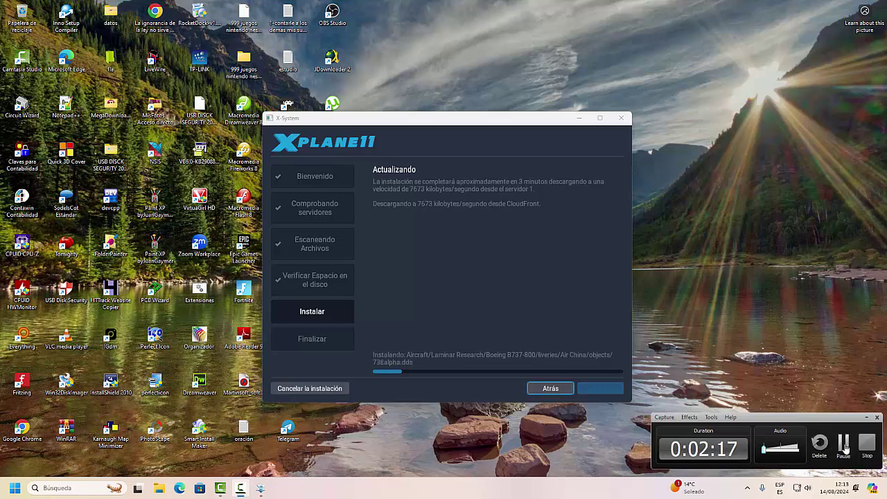
click(843, 443)
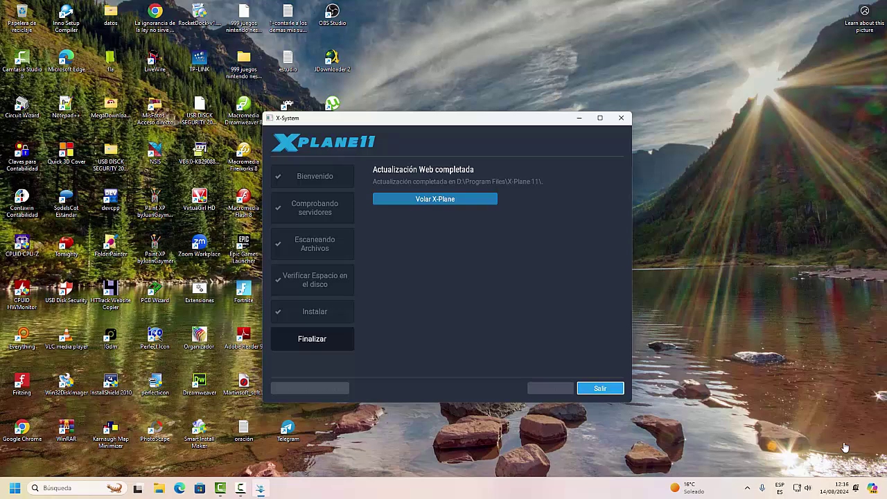
key(Return)
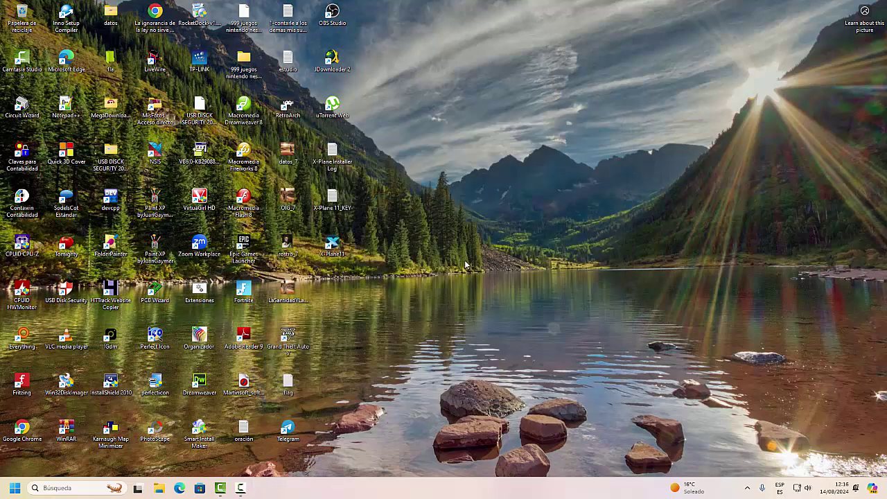
Launch X-Plane 11 from its desktop shortcut and allow it public and private network access through the Windows firewall
double_click(334, 247)
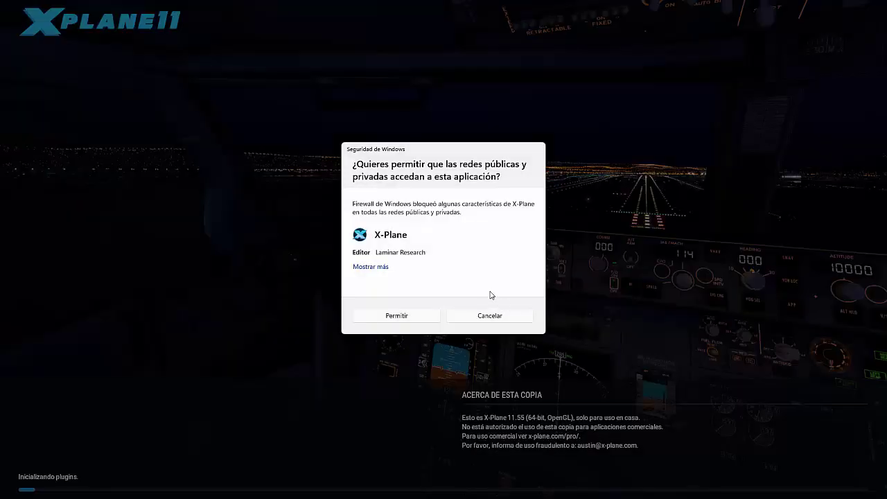
click(413, 321)
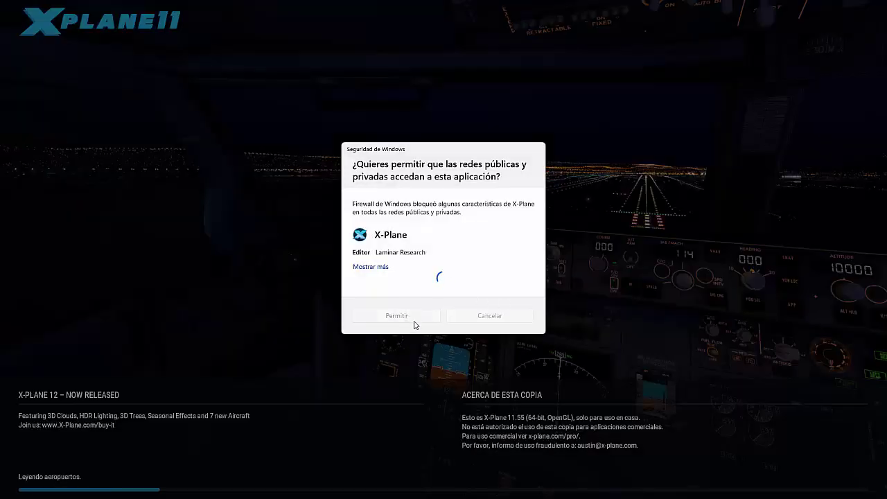